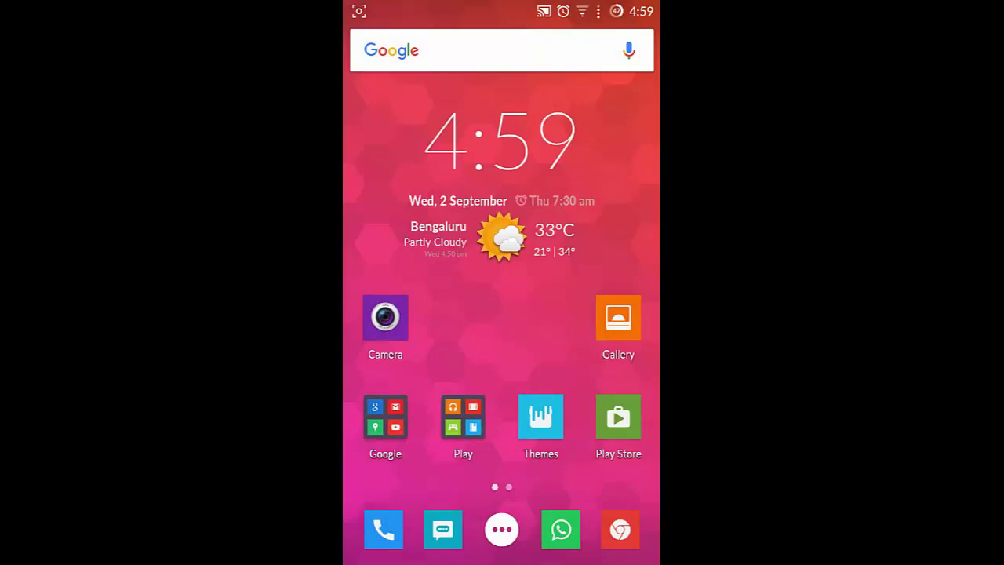
Check the CyanogenMod and Android versions on the About phone page.
drag(632, 18, 632, 314)
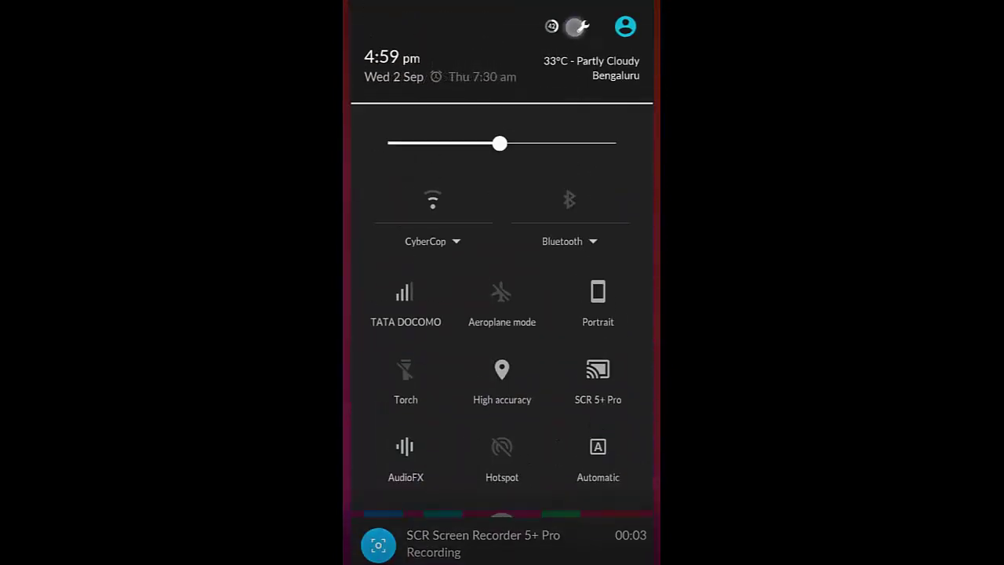
drag(502, 470, 502, 78)
scroll(526, 372, down, 10)
scroll(526, 372, down, 5)
click(454, 525)
scroll(526, 337, down, 2)
click(531, 306)
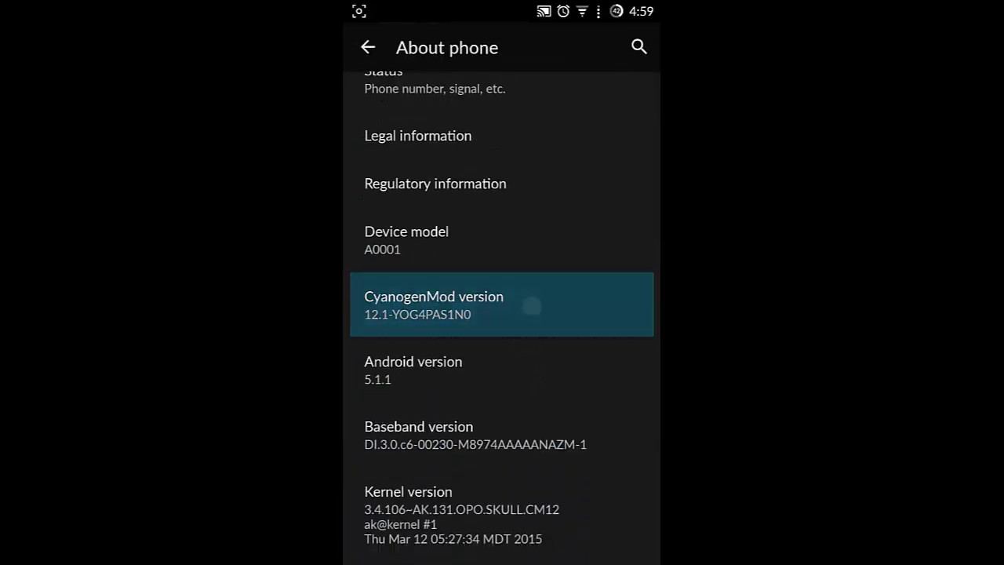
click(514, 378)
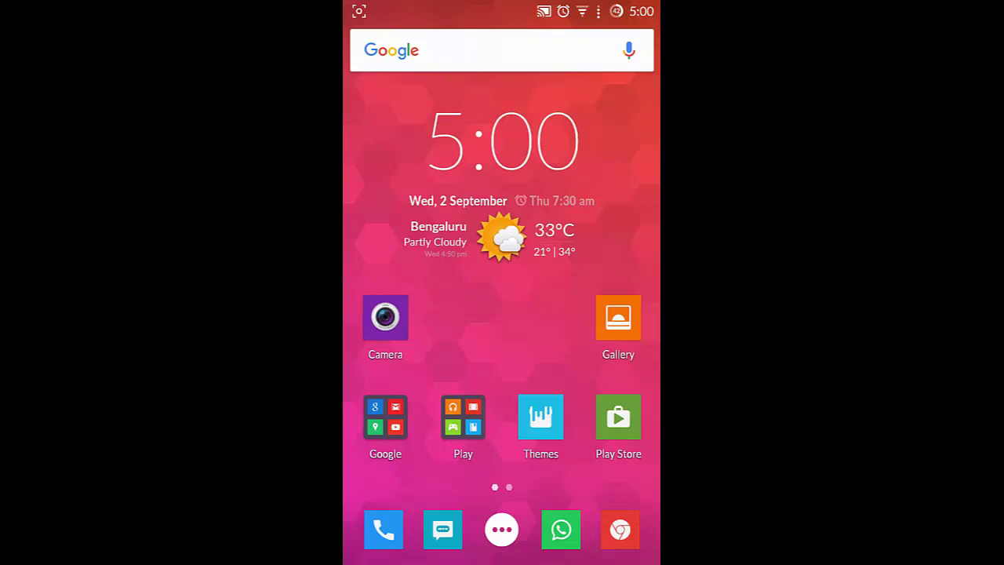
Open Settings from quick settings and glance at the Data usage page.
drag(586, 297, 538, 291)
drag(502, 4, 502, 353)
click(588, 22)
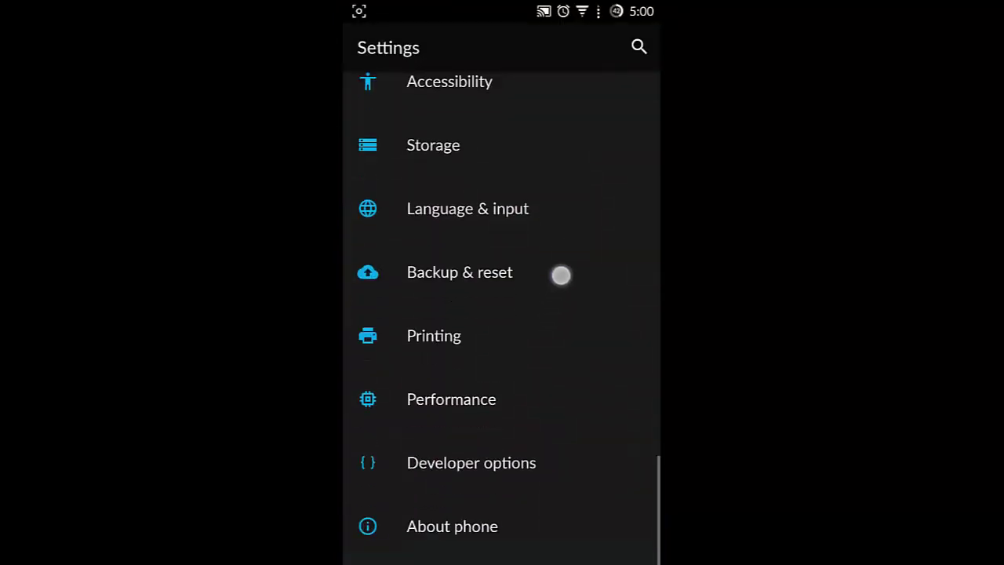
drag(559, 269, 549, 418)
click(551, 352)
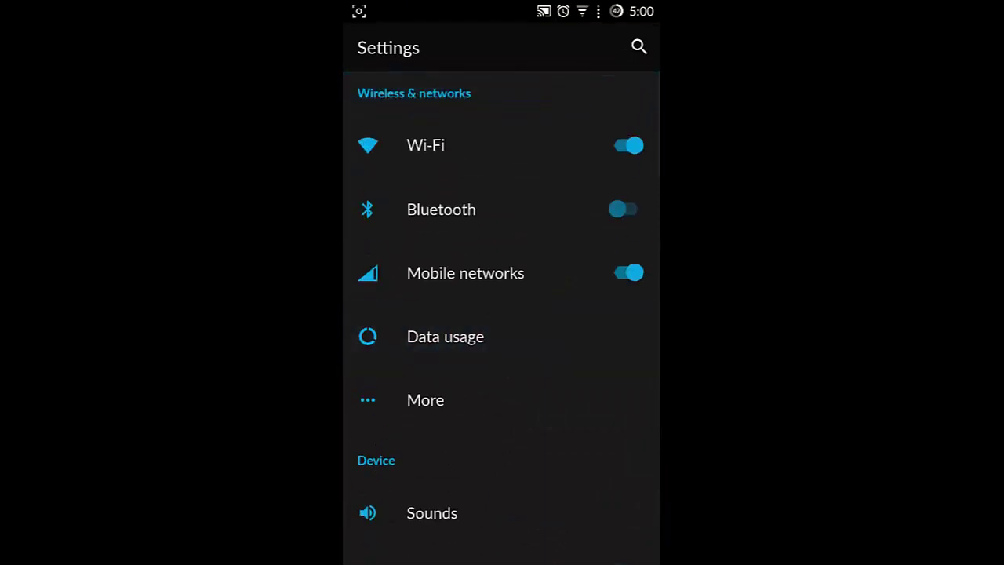
click(368, 47)
Open Mobile networks and view the TATA DOCOMO access point names list.
click(508, 267)
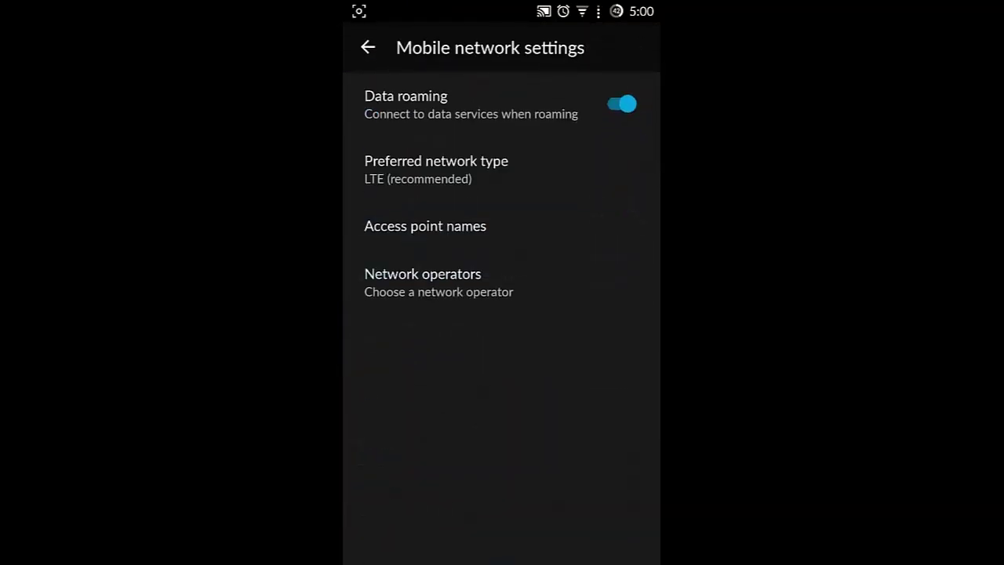
click(556, 224)
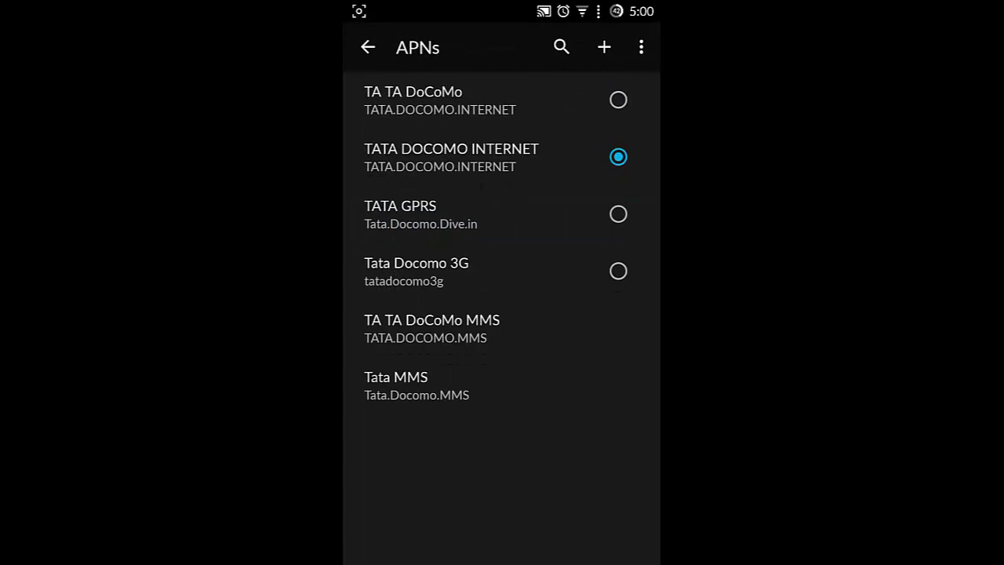
key(Escape)
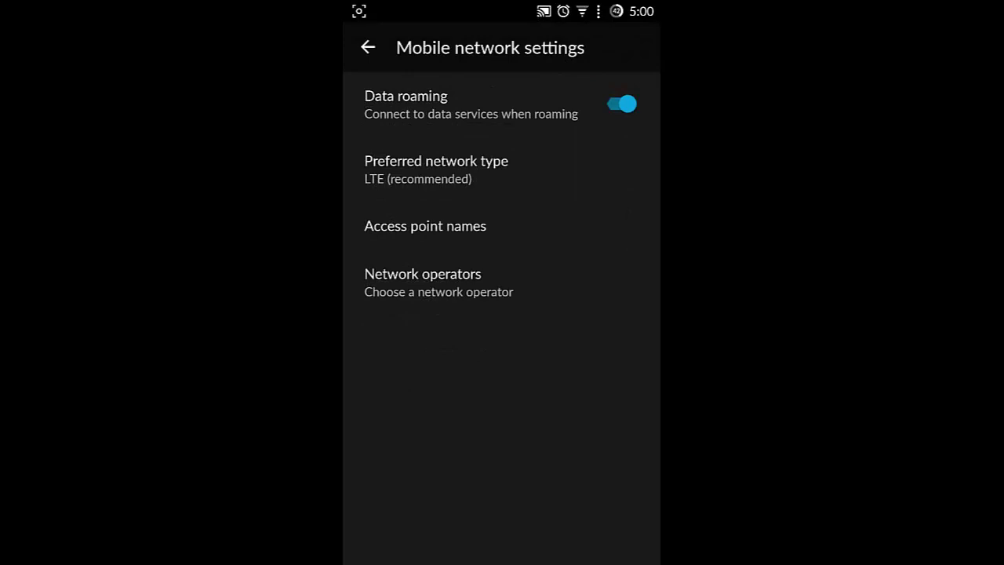
Search network operators and set operator selection to Choose automatically.
click(521, 285)
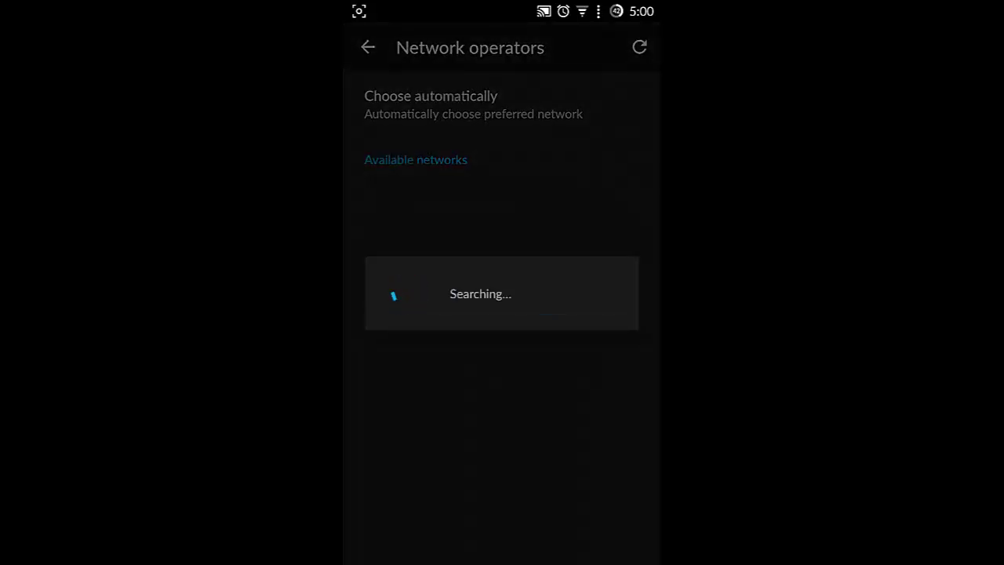
drag(501, 4, 502, 141)
drag(588, 273, 589, 486)
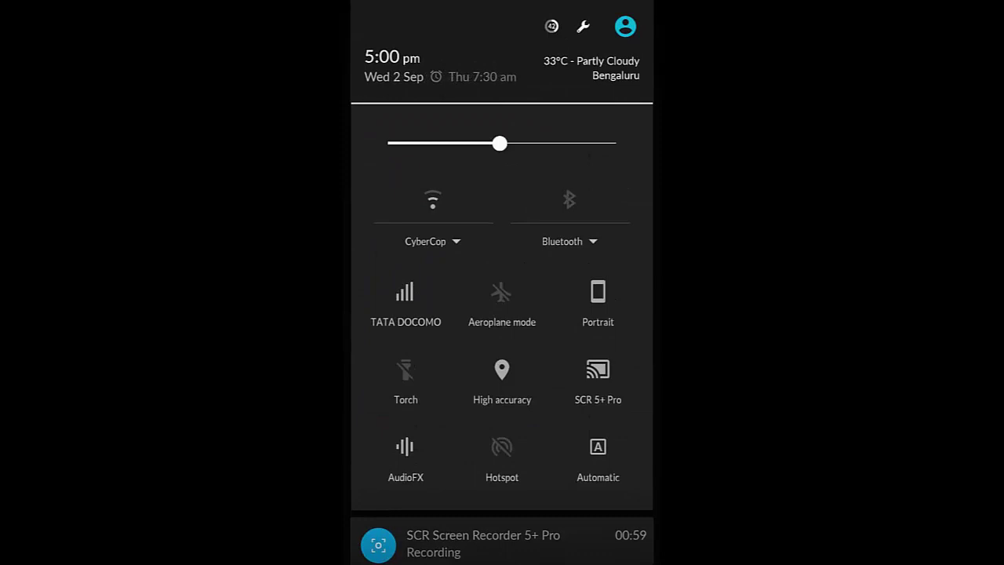
drag(502, 502, 502, 78)
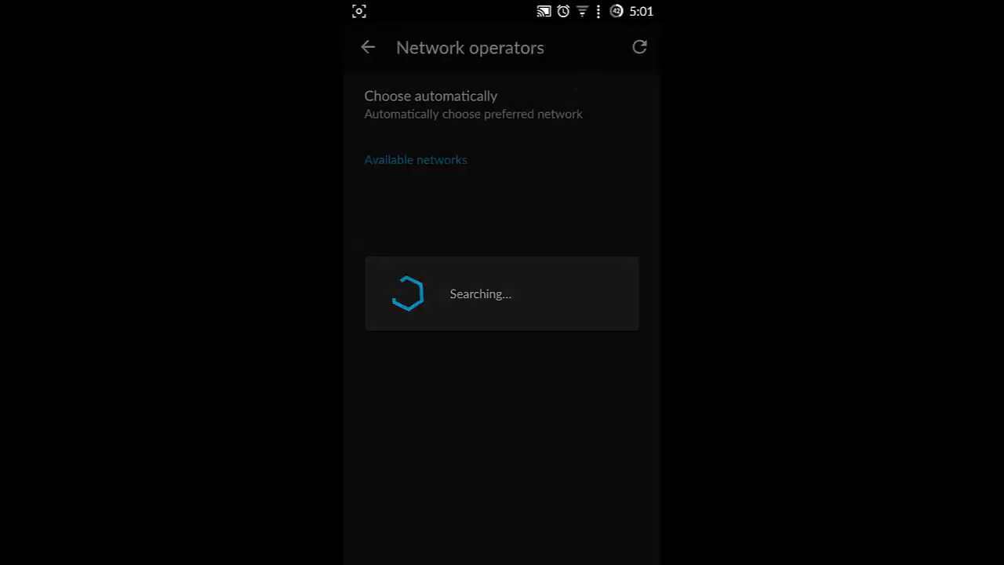
drag(546, 261, 547, 227)
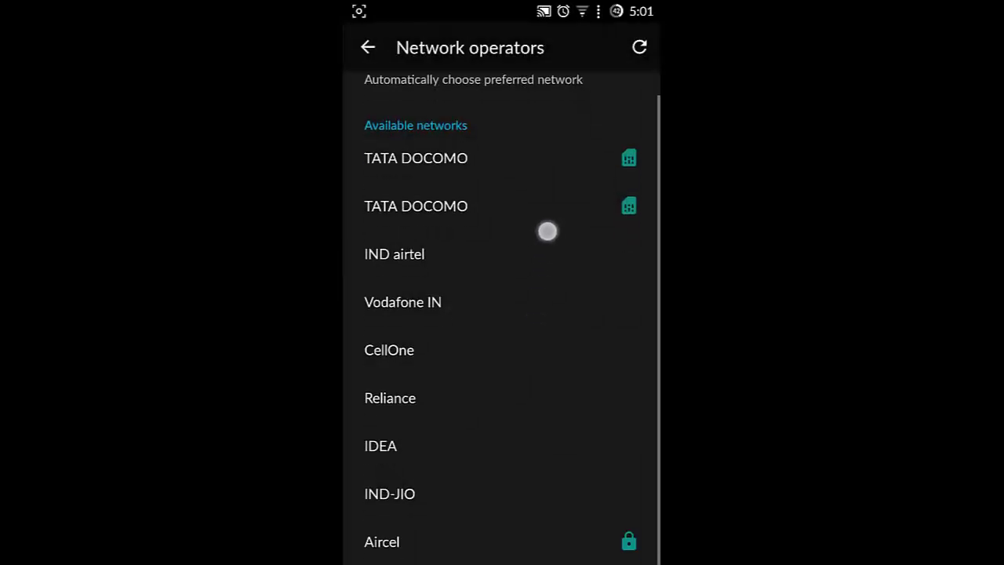
drag(540, 264, 541, 314)
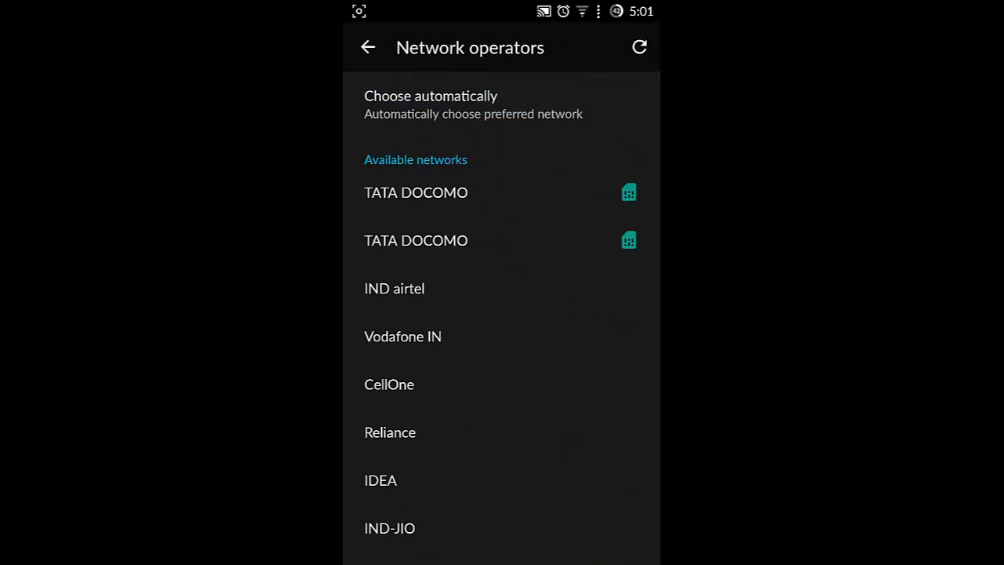
click(511, 103)
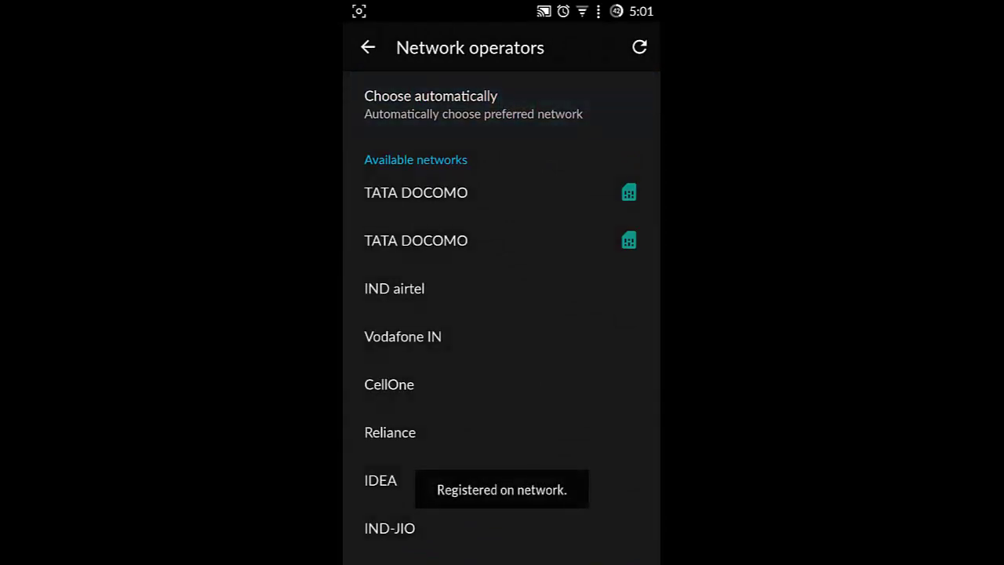
Toggle aeroplane mode on and back off, then dismiss the power menu.
drag(611, 7, 578, 518)
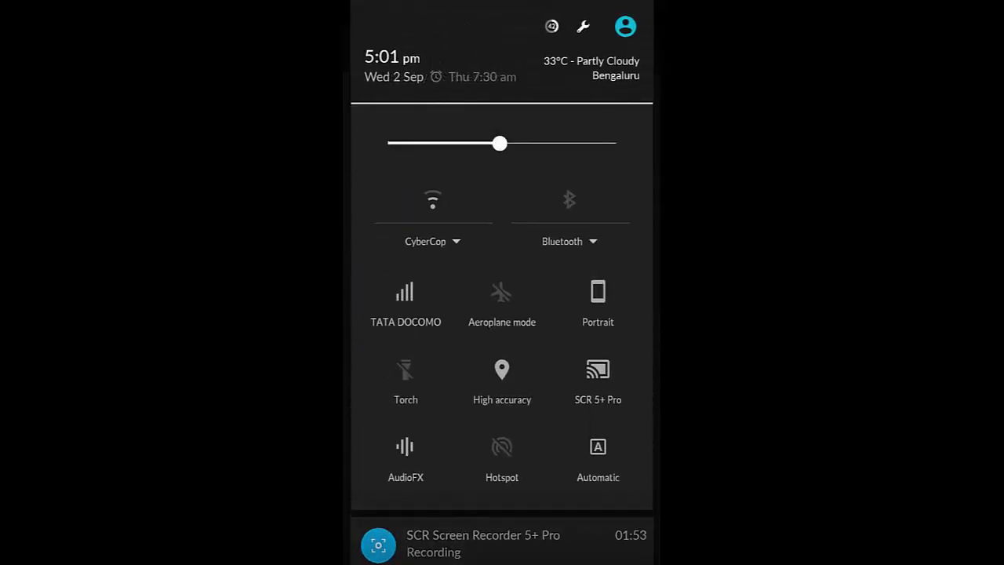
click(502, 294)
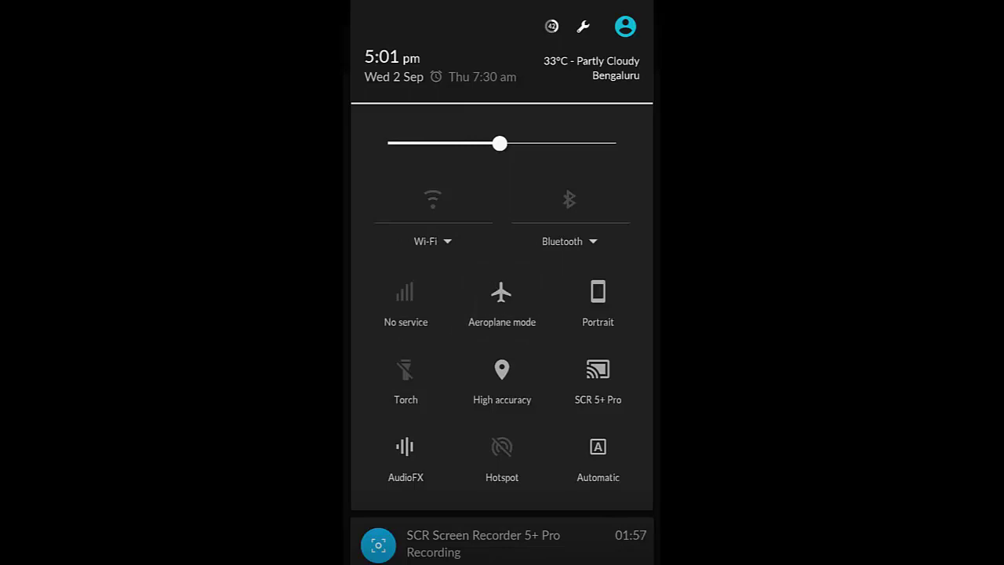
click(502, 294)
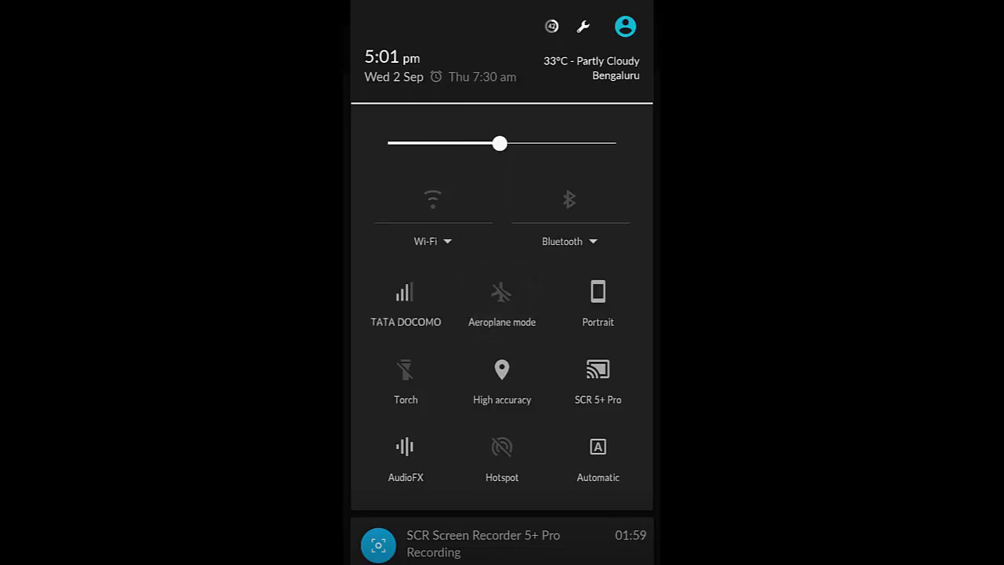
drag(533, 500, 544, 251)
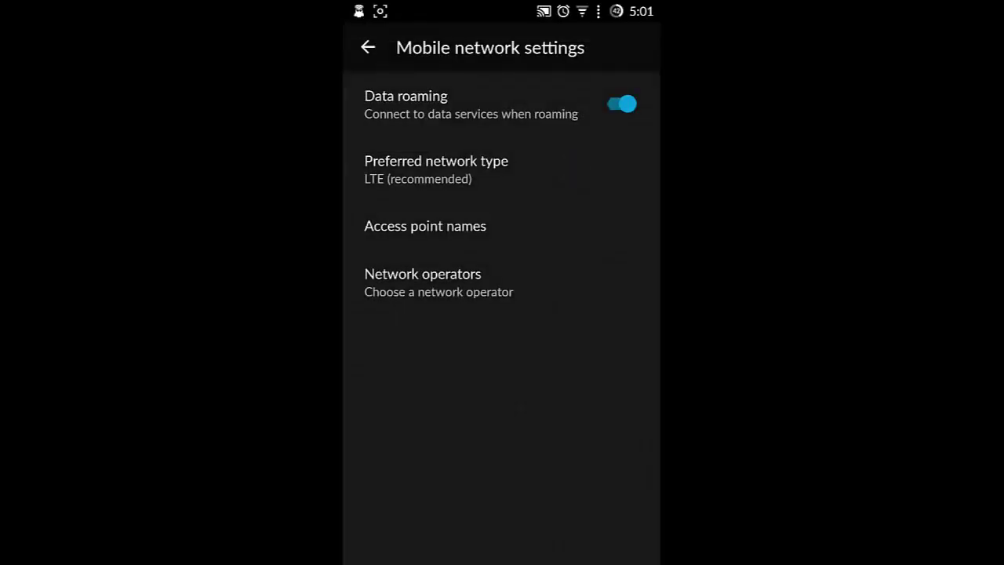
key(XF86PowerOff)
click(530, 125)
Dial *#*#4636#*#* in the Phone dialer to launch the Testing menu.
key(Home)
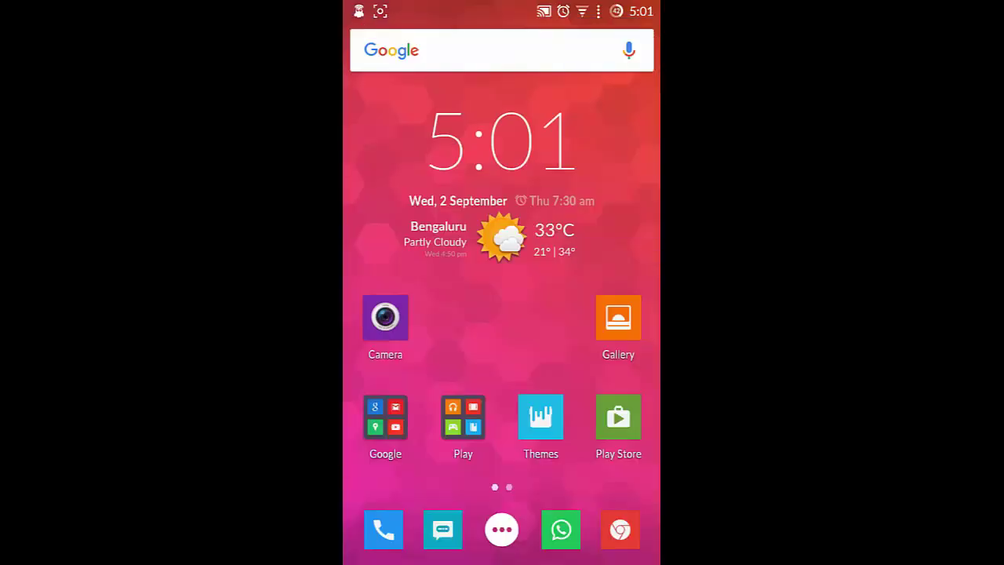
click(383, 529)
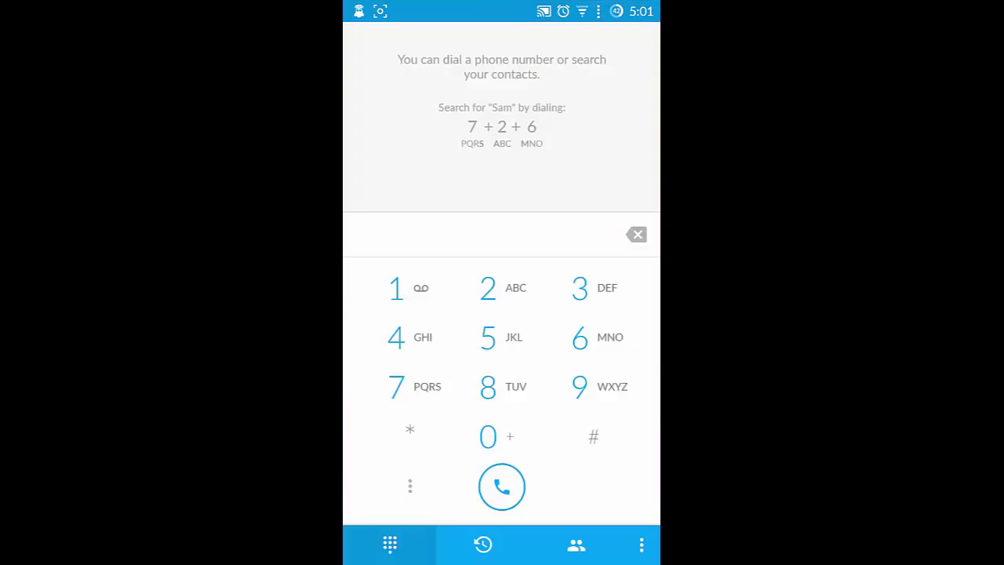
click(409, 430)
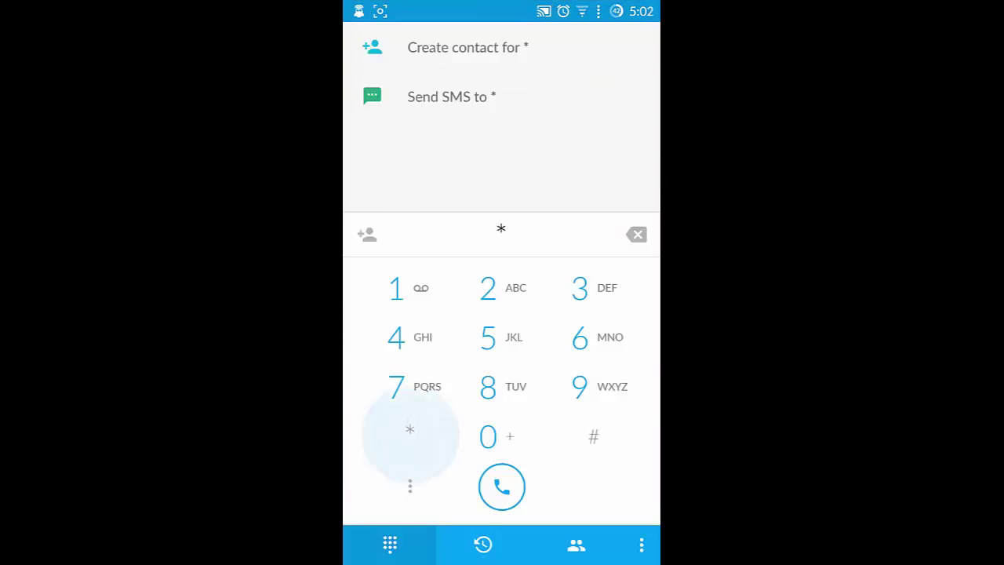
click(594, 436)
click(409, 429)
click(593, 435)
click(396, 337)
click(579, 337)
click(579, 287)
click(580, 337)
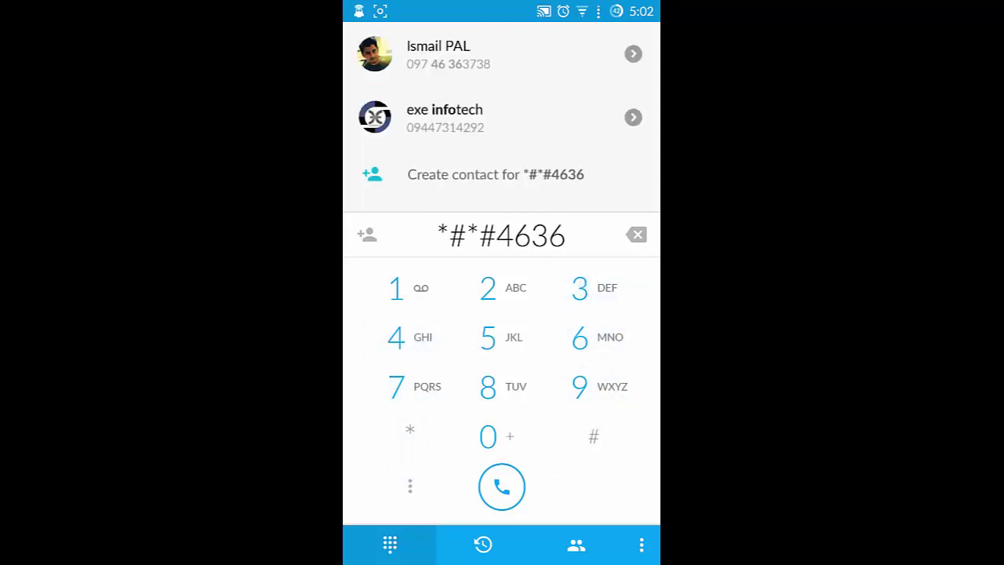
click(593, 436)
click(409, 430)
click(593, 436)
click(409, 430)
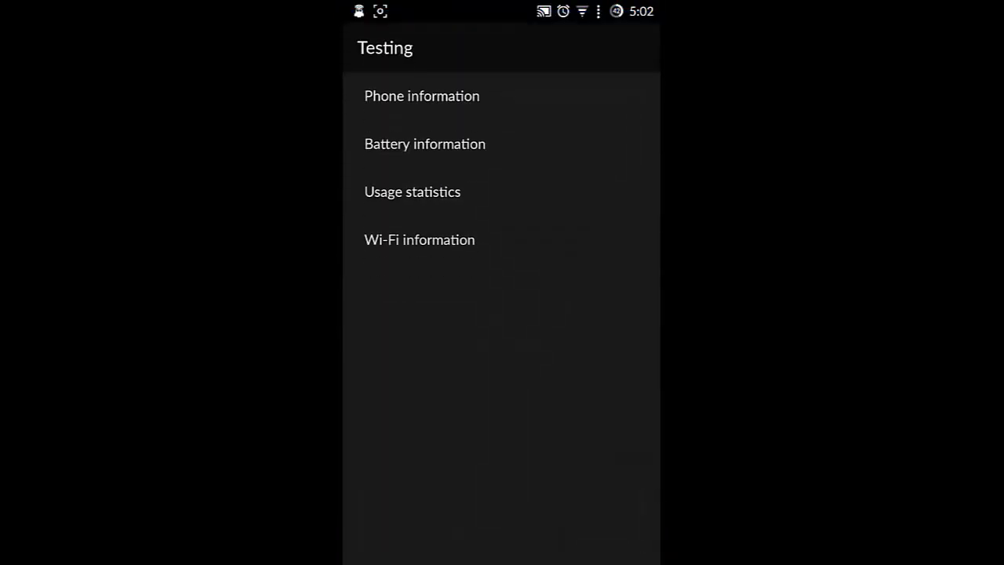
Open Phone information and list the Set preferred network type options.
drag(531, 361, 525, 395)
click(516, 107)
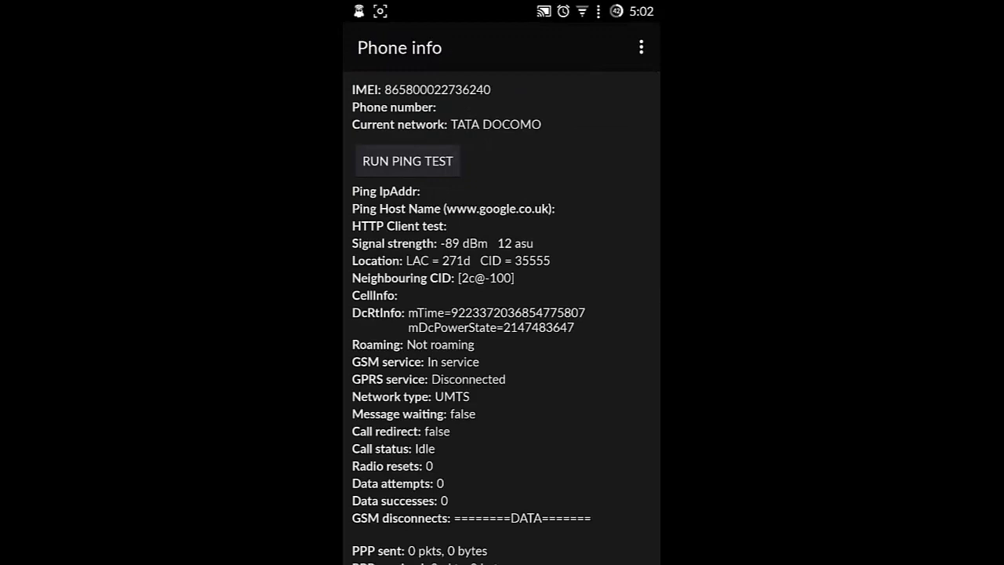
mouse_move(573, 439)
mouse_down()
mouse_move(573, 164)
mouse_move(587, 128)
mouse_up()
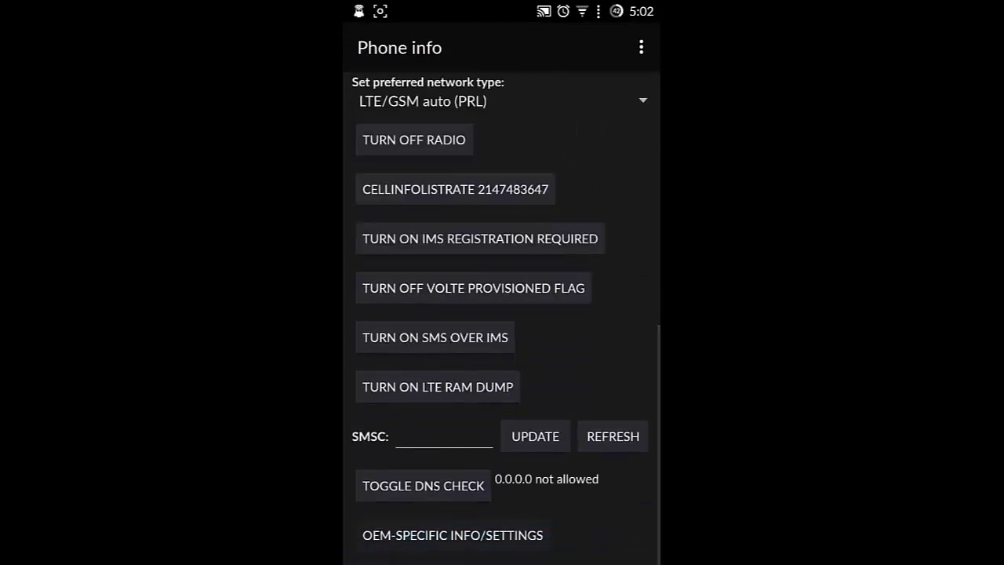
drag(583, 163, 584, 139)
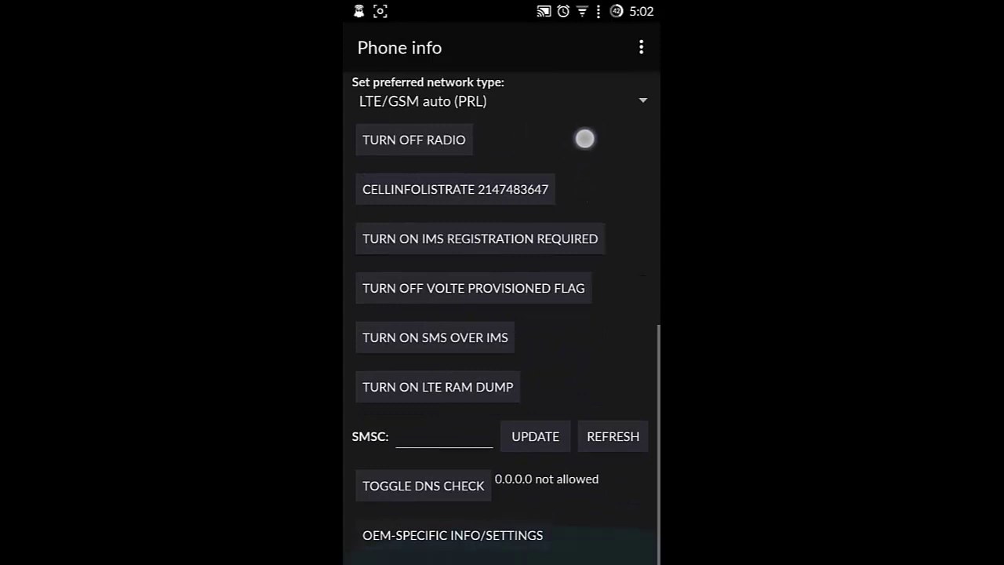
drag(584, 139, 583, 148)
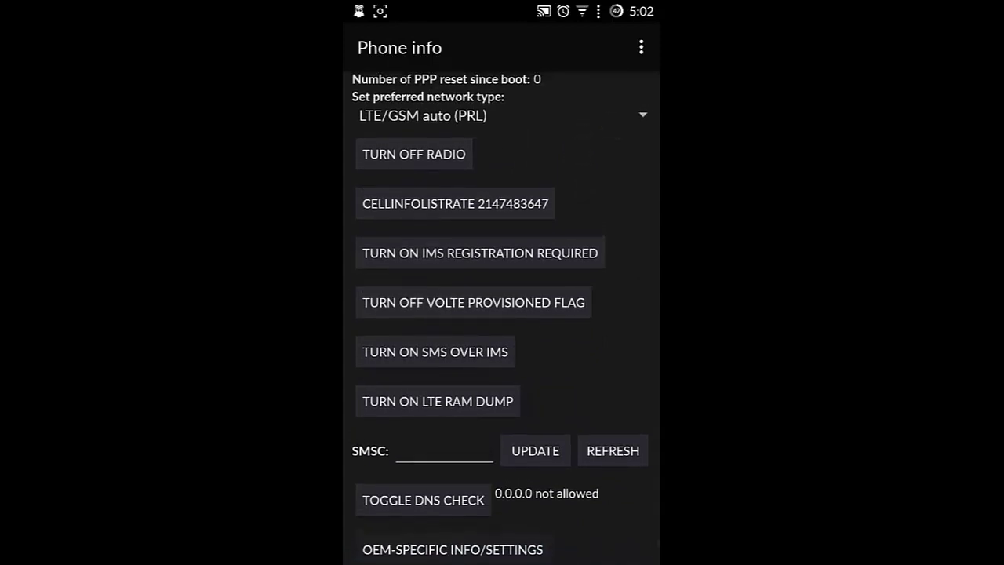
click(643, 115)
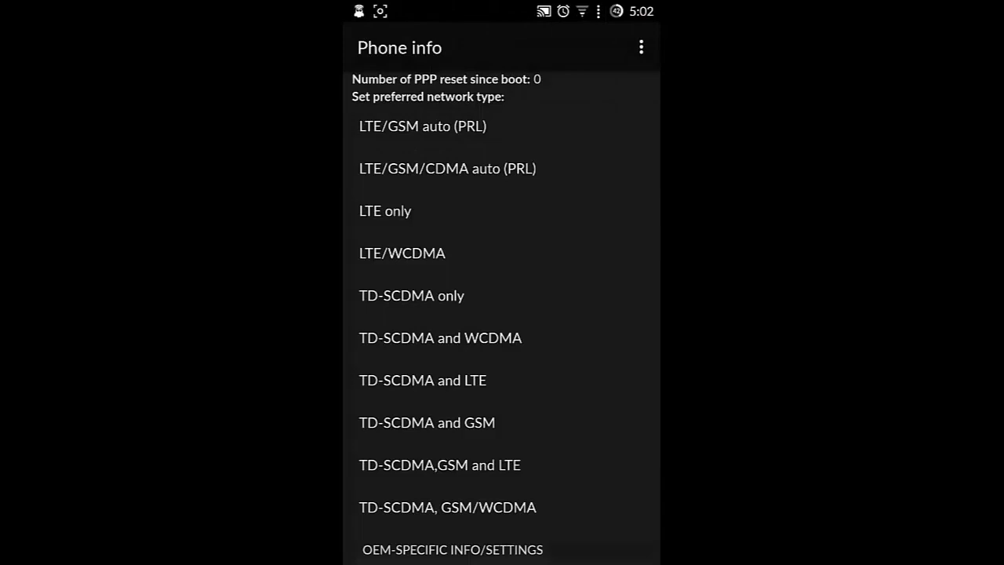
Keep LTE/GSM auto (PRL) as network type, then turn the radio off and on.
click(393, 134)
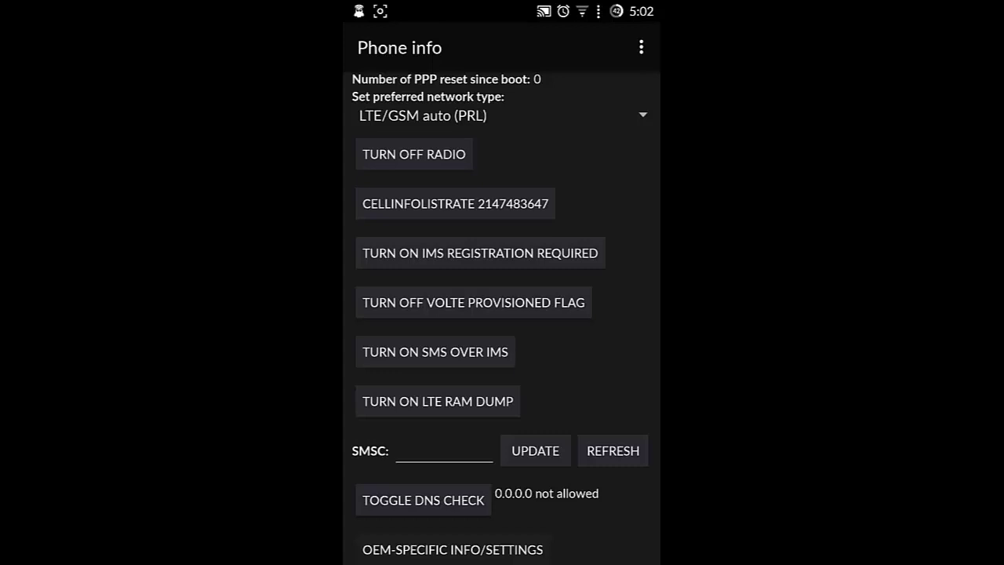
click(401, 161)
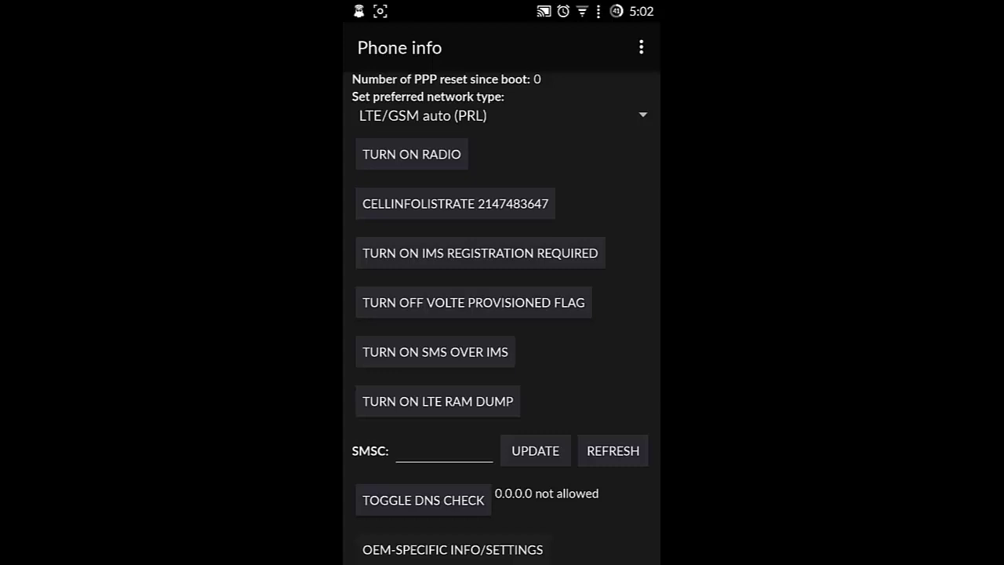
click(401, 157)
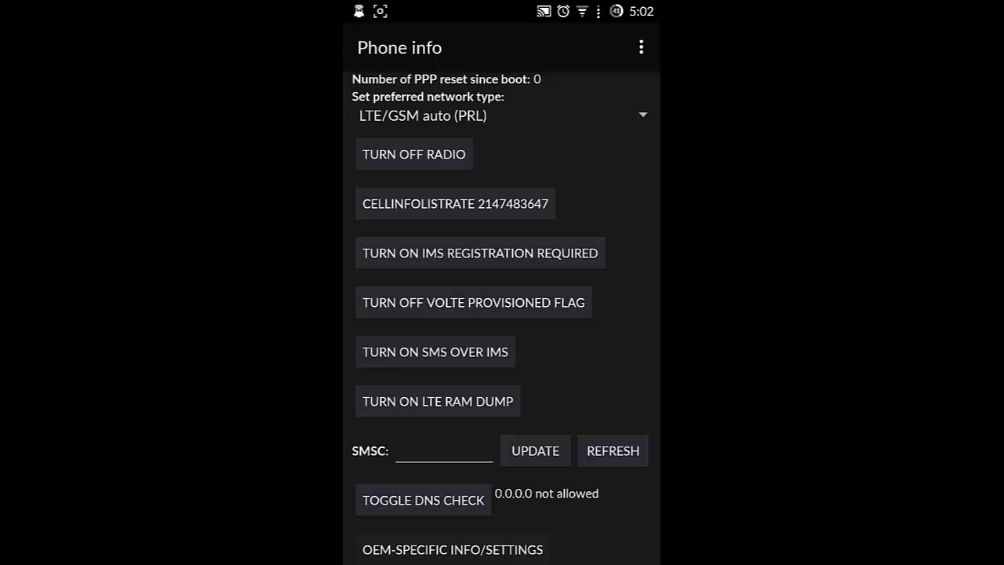
Refresh the SMSC field to fetch the carrier's SMS centre number, then update it.
drag(537, 517, 524, 472)
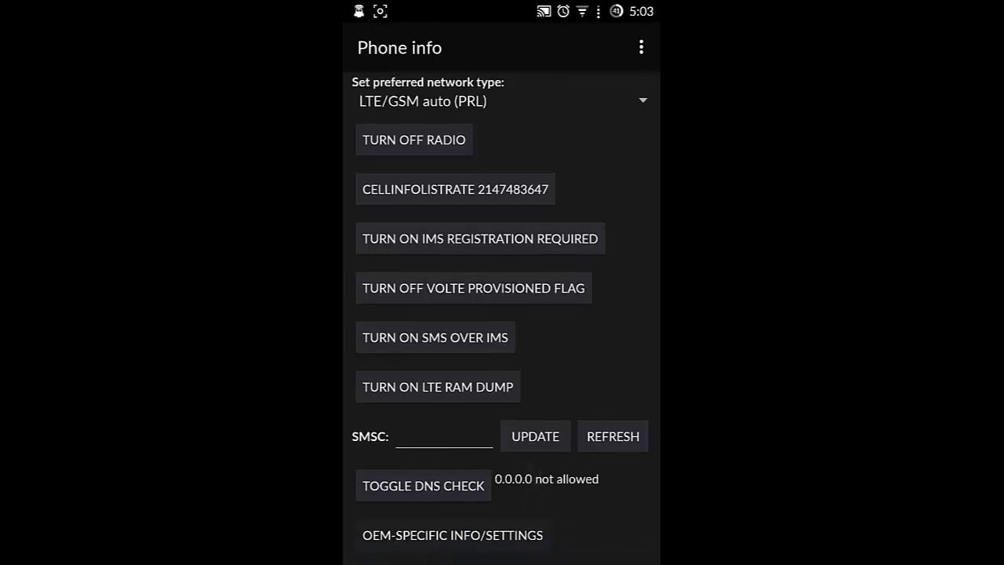
click(612, 436)
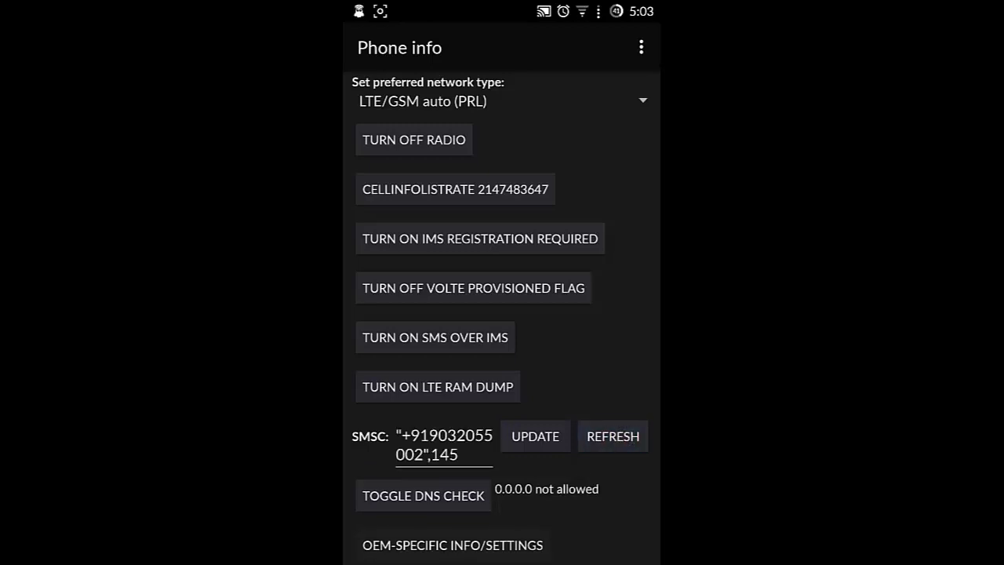
click(536, 435)
drag(553, 497, 557, 471)
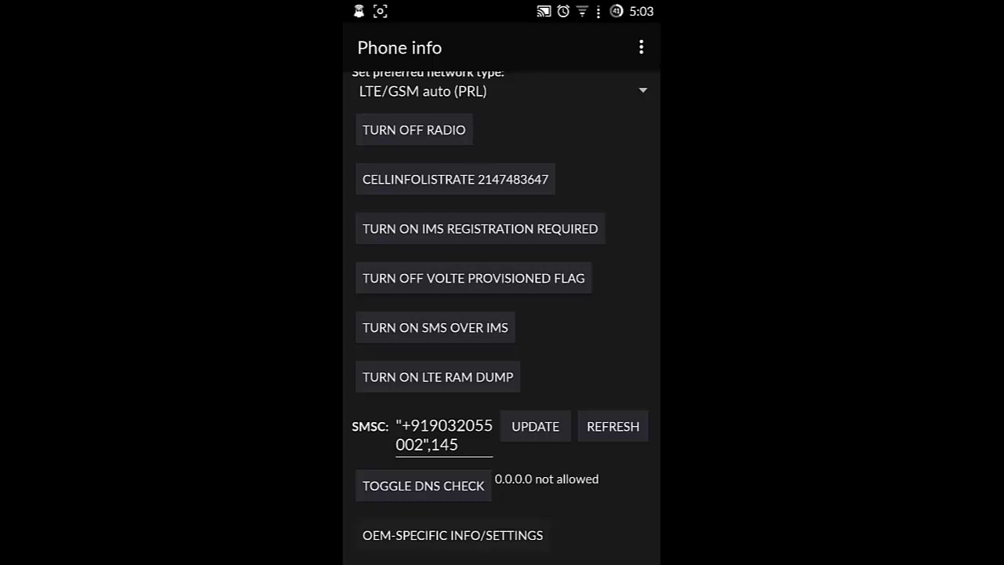
Exit the Testing menu's Phone info page to the home screen.
key(Home)
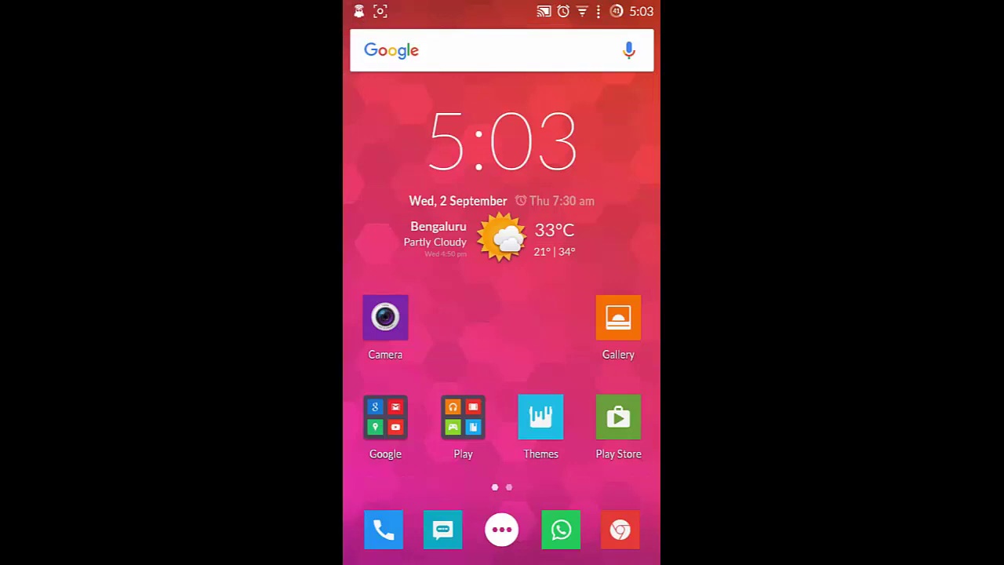